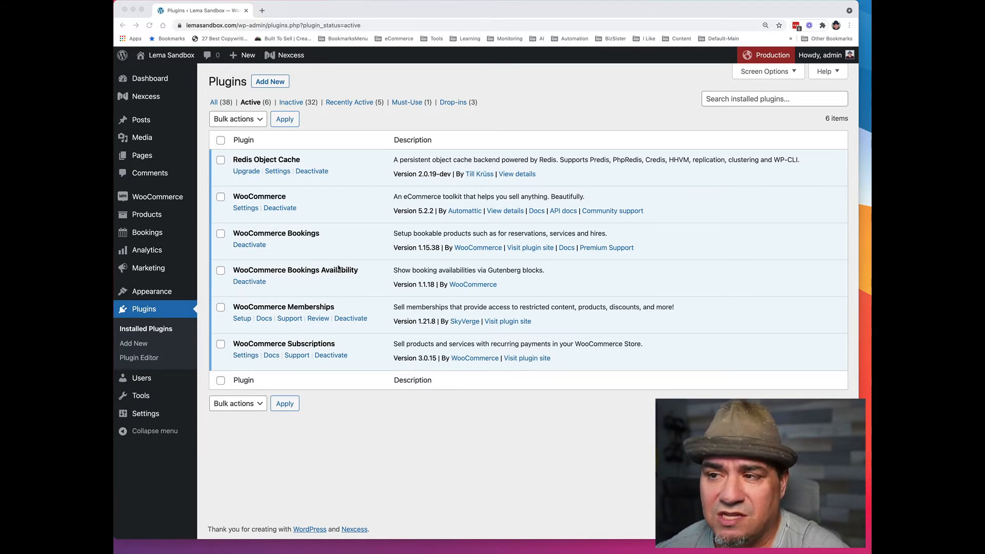
# Open the Monthly Member product from the product list and examine its product type and subscription pricing settings
pyautogui.click(155, 217)
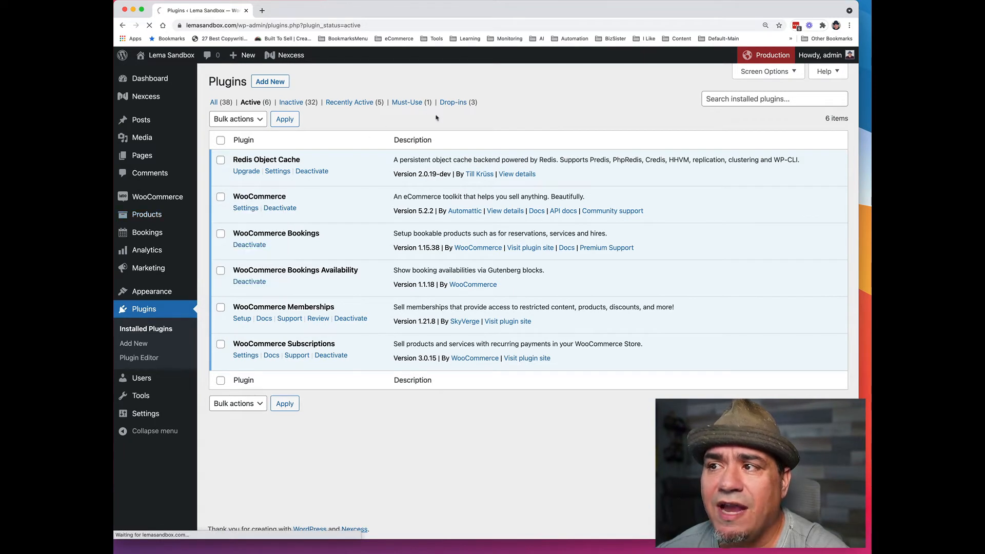
pyautogui.moveTo(383, 285)
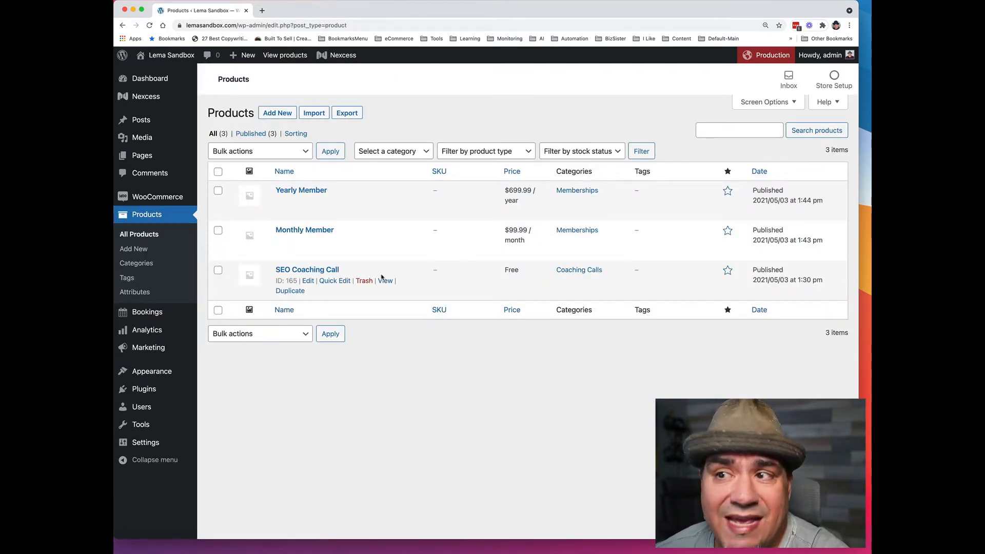
pyautogui.moveTo(329, 231)
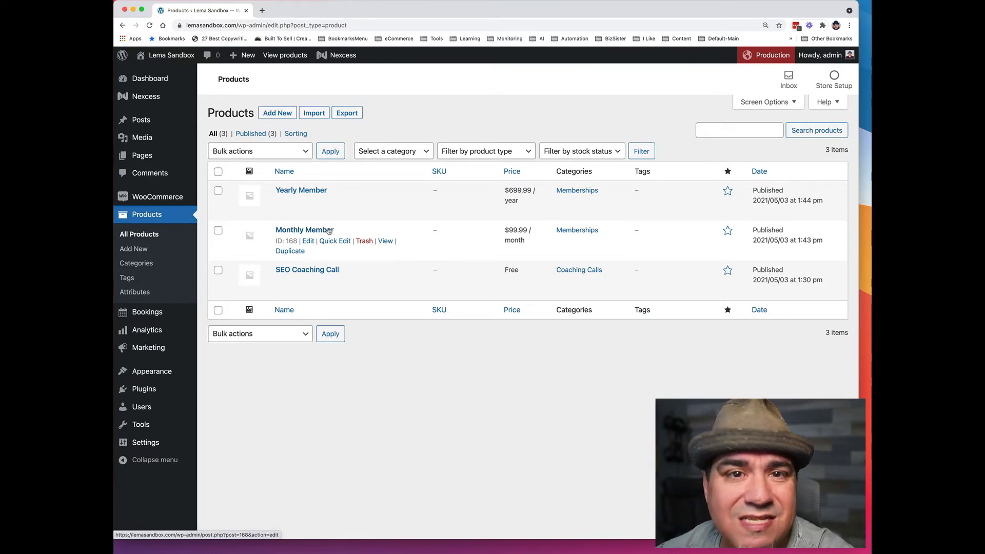
pyautogui.click(329, 231)
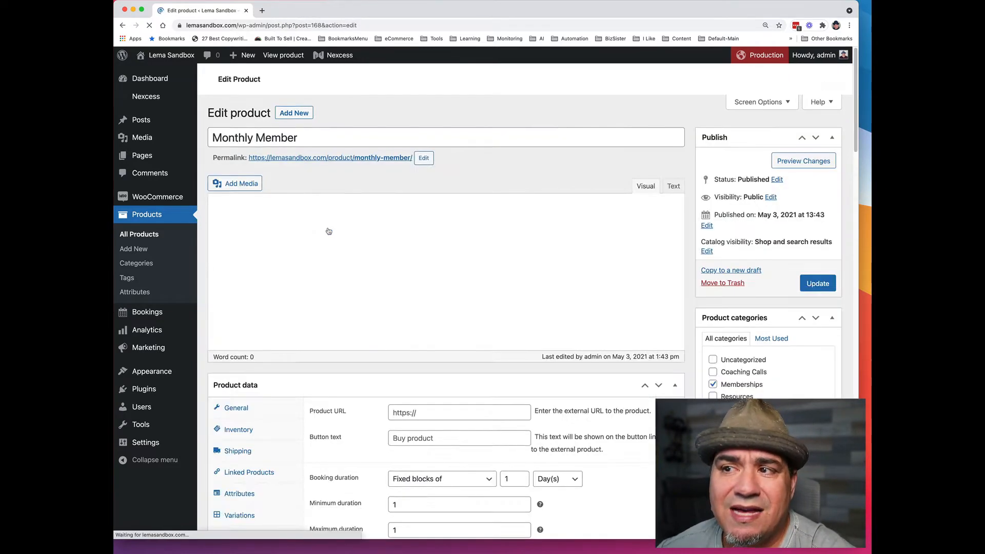
pyautogui.scroll(-10, 347, 276)
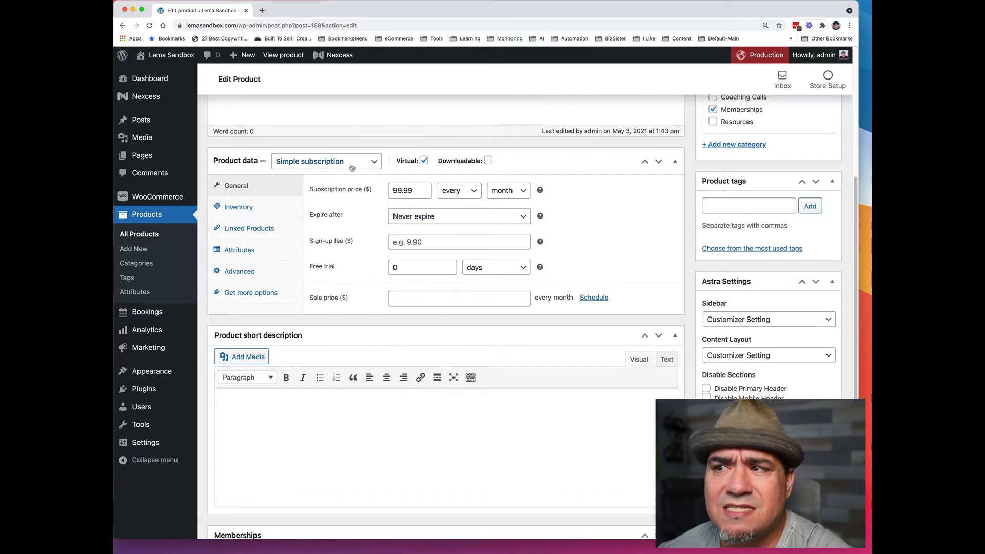
pyautogui.click(320, 162)
pyautogui.click(340, 163)
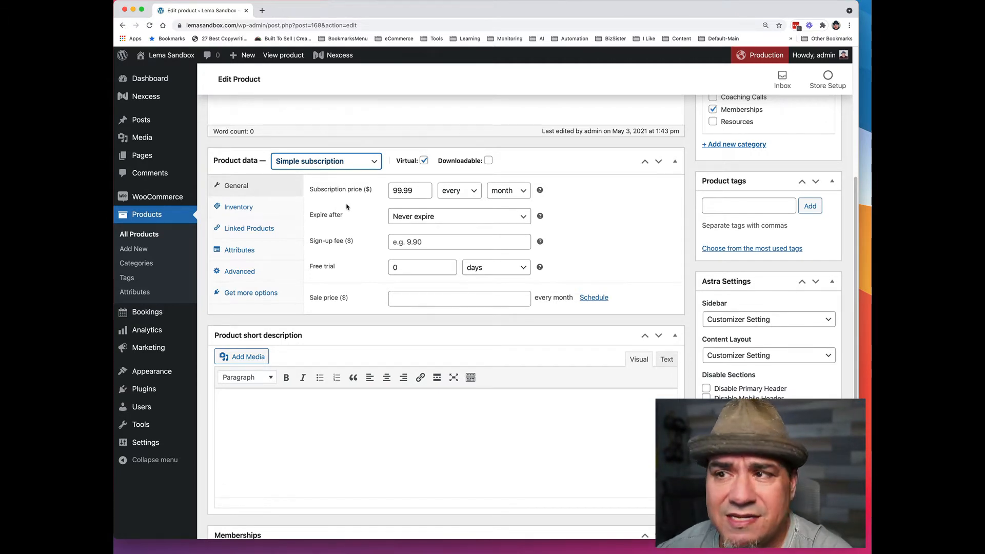
# Return to the product list, open the Yearly Member product and examine its subscription settings
pyautogui.click(122, 25)
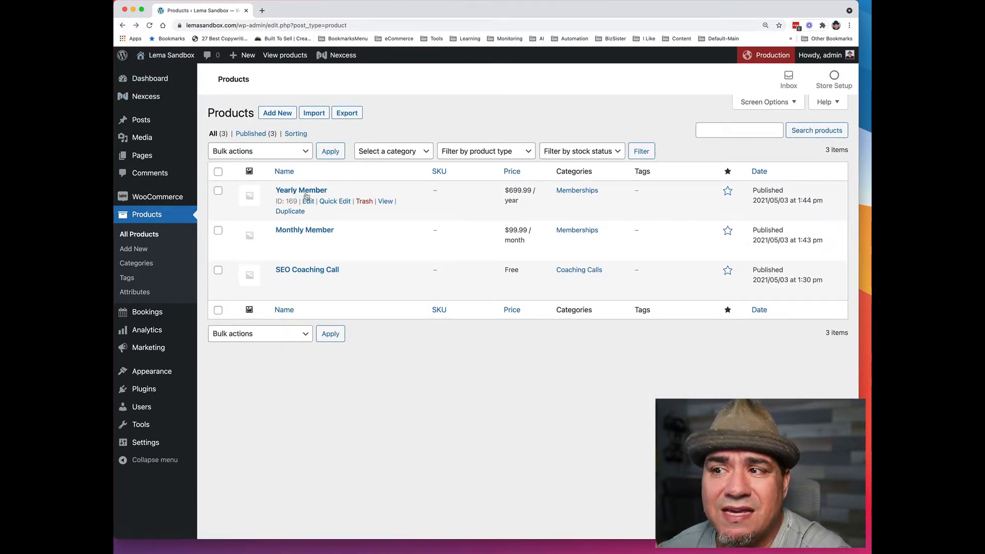
pyautogui.click(305, 192)
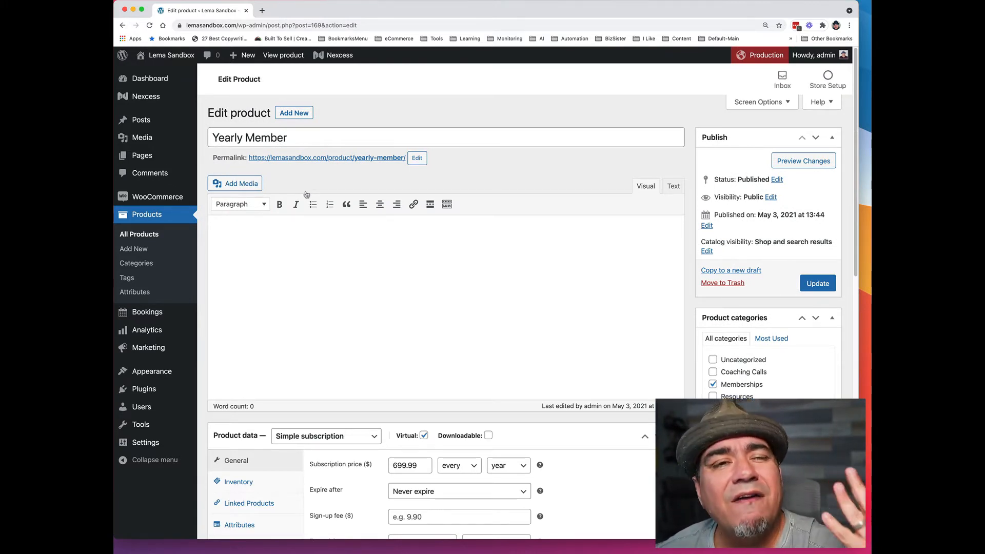
pyautogui.scroll(-5, 356, 312)
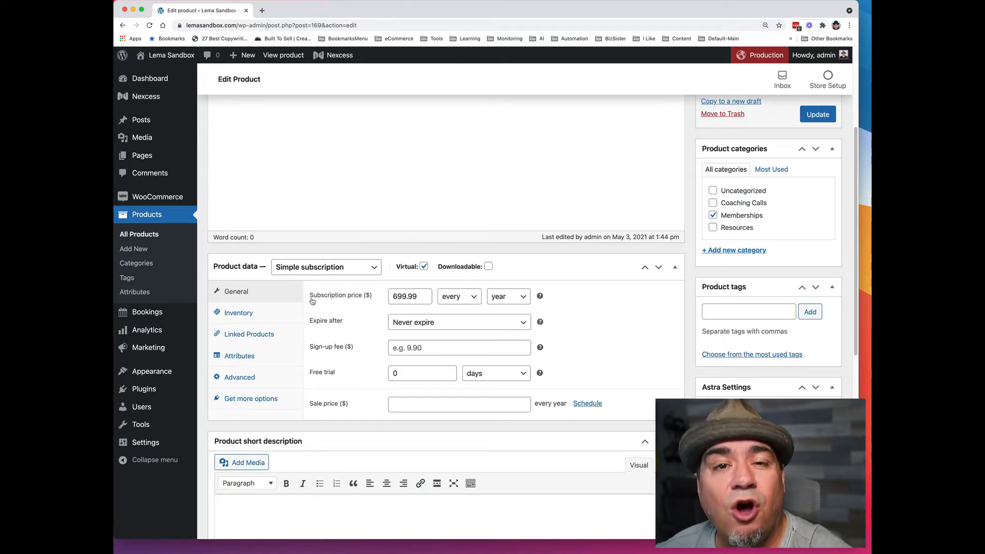
# Open the SEO Membership plan and review its access-granting settings and product restriction rules
pyautogui.moveTo(157, 204)
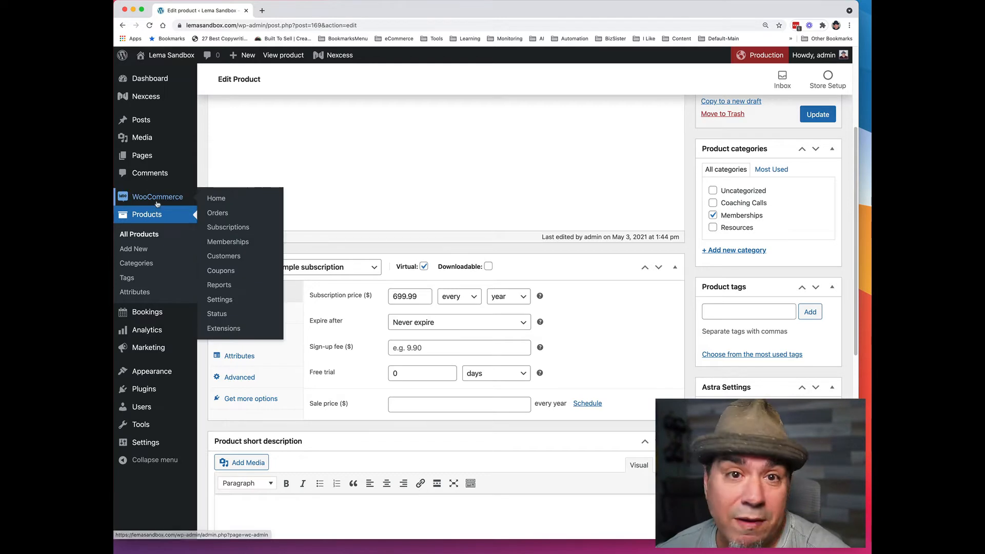
pyautogui.click(220, 243)
pyautogui.click(297, 83)
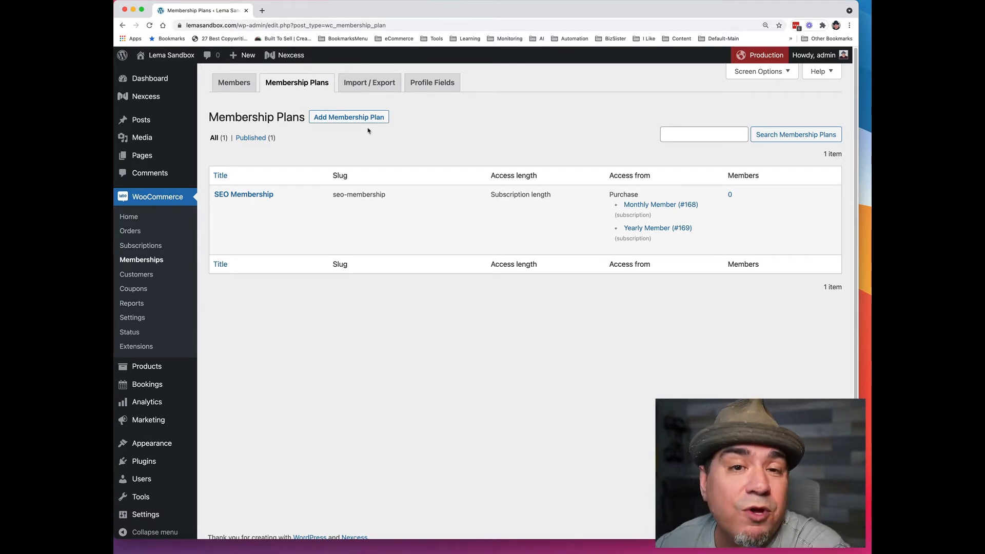
pyautogui.moveTo(277, 197)
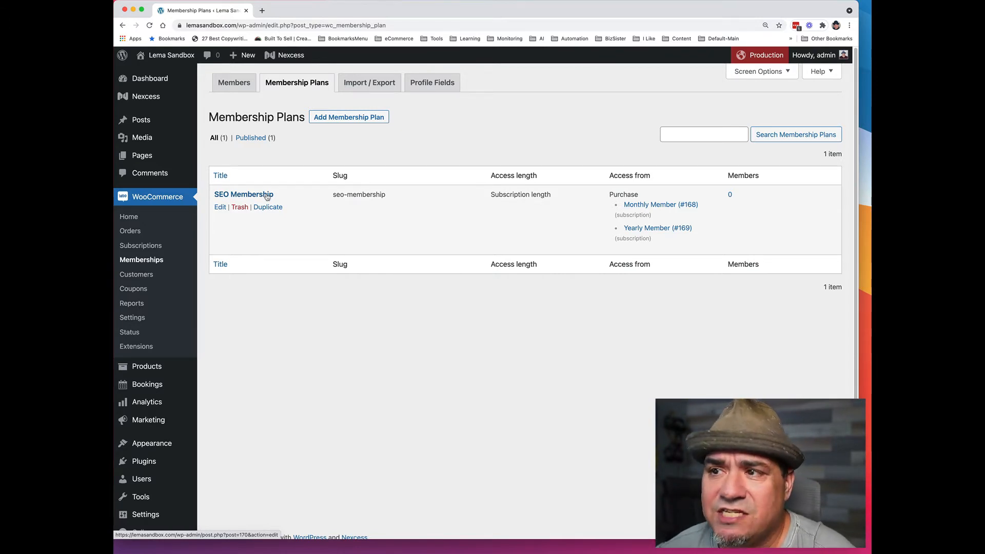
pyautogui.click(267, 195)
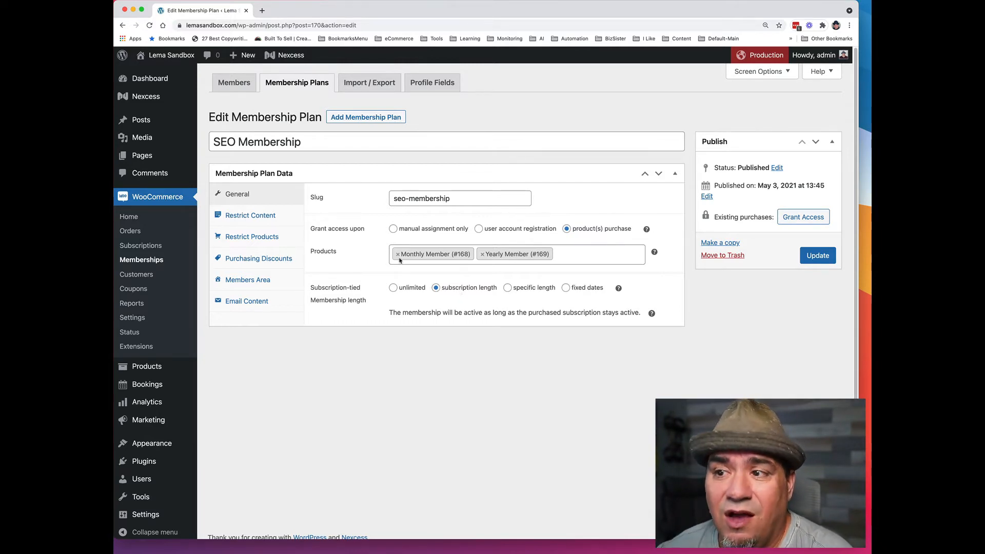
pyautogui.click(265, 237)
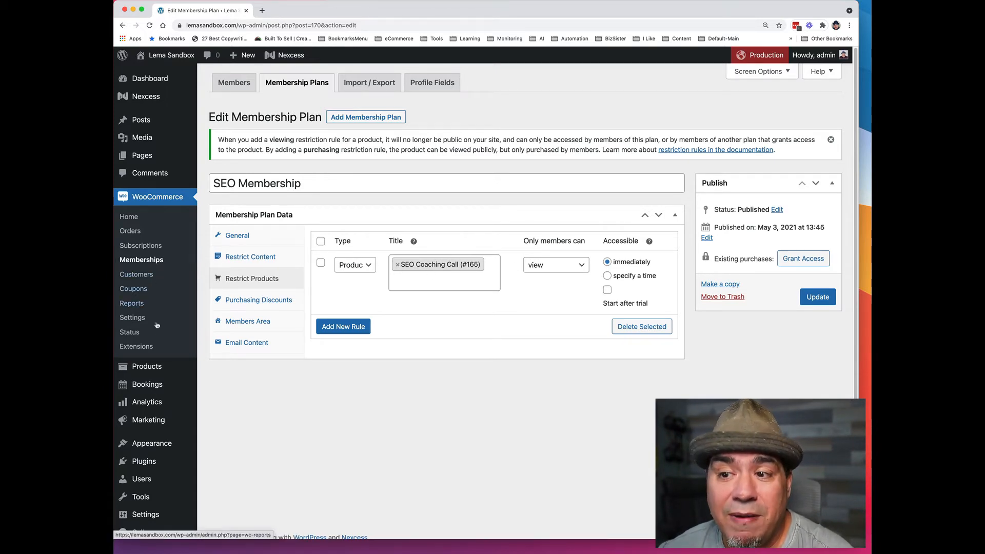
# Open the SEO Coaching Call product and check its catalog visibility options, keeping Hidden selected
pyautogui.moveTo(153, 365)
pyautogui.click(221, 368)
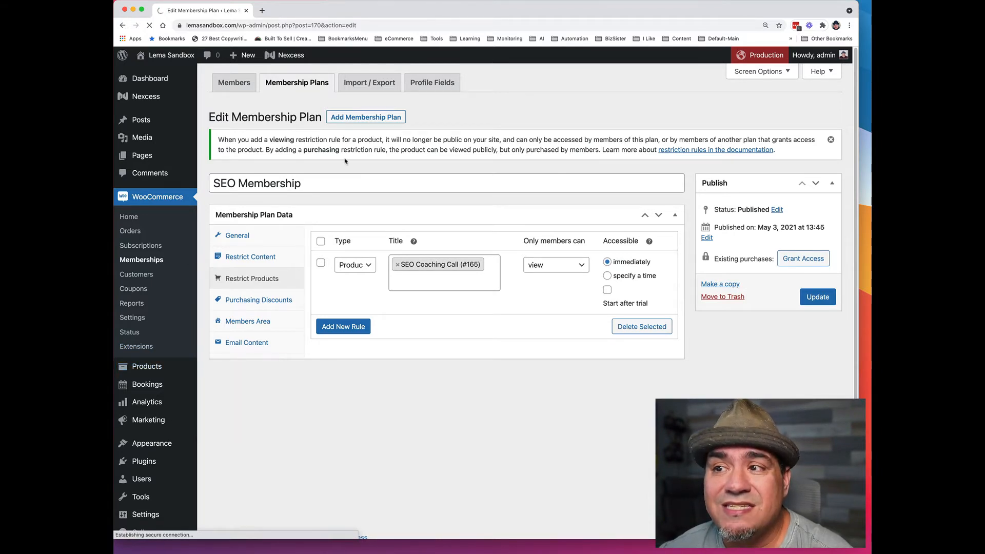
pyautogui.click(312, 270)
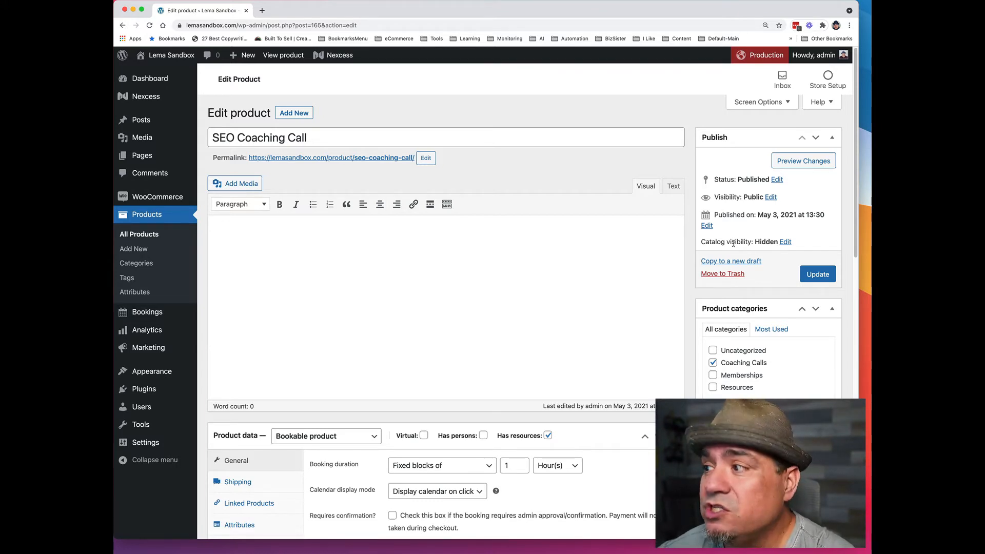
pyautogui.click(786, 242)
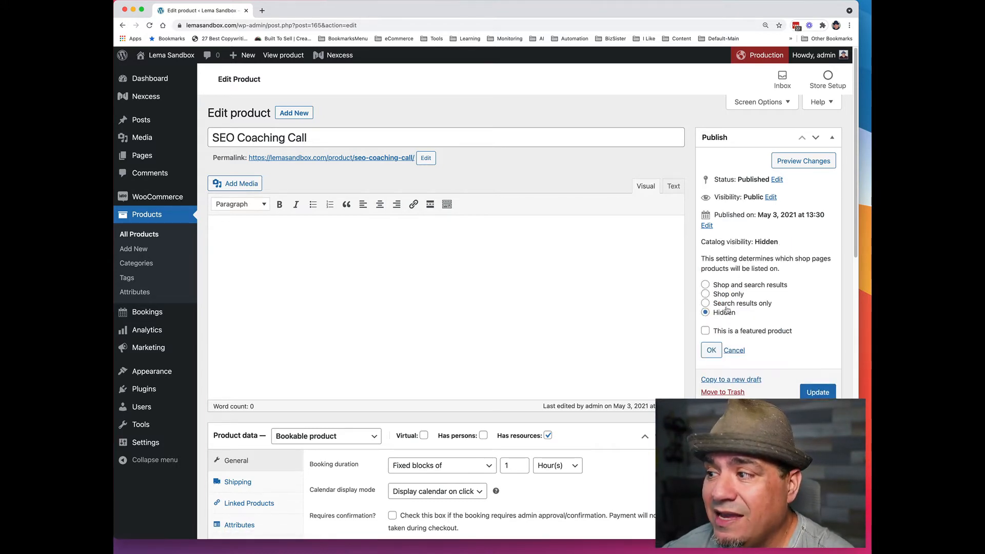
pyautogui.click(711, 350)
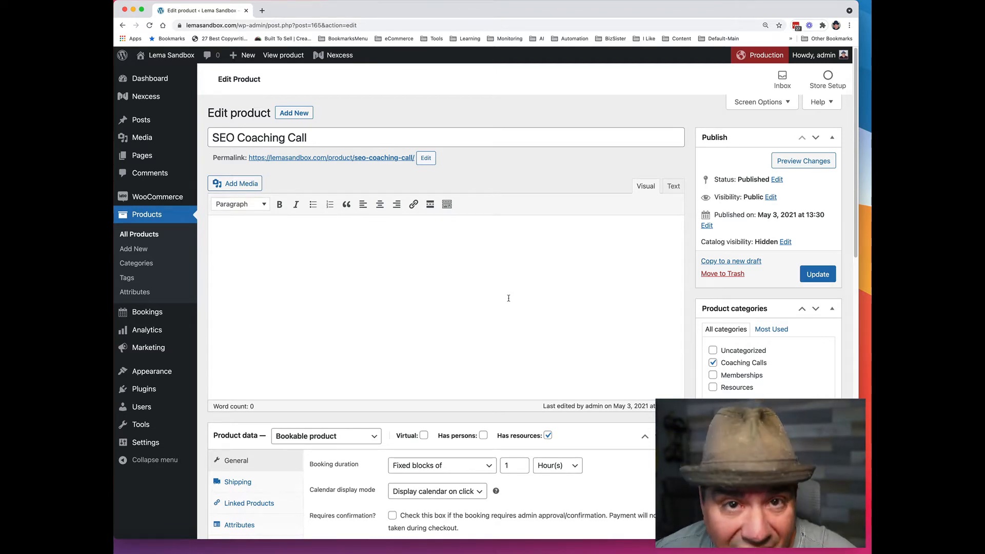
# Review the coaching call's product type, general booking settings and coach resources in the product data
pyautogui.scroll(-4, 363, 288)
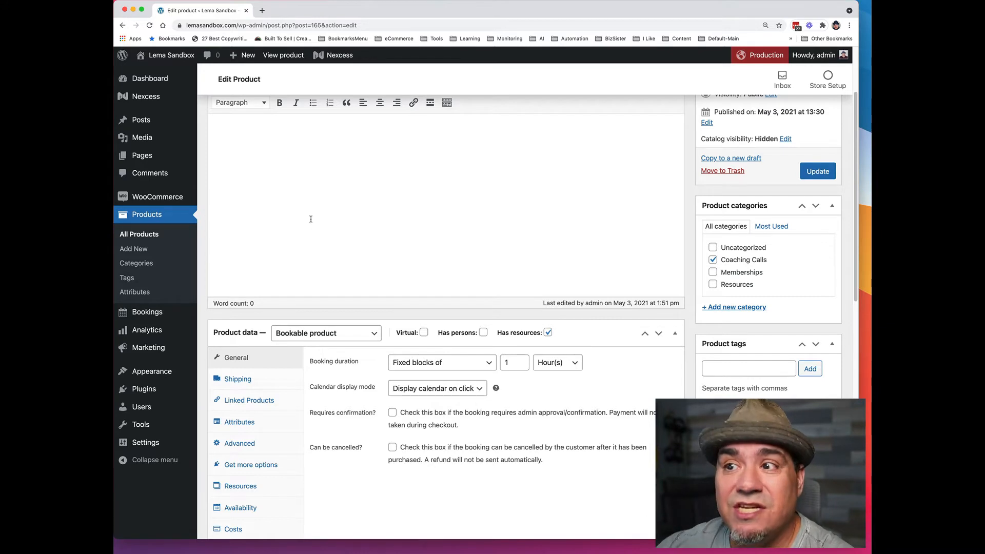
pyautogui.click(318, 334)
pyautogui.click(319, 334)
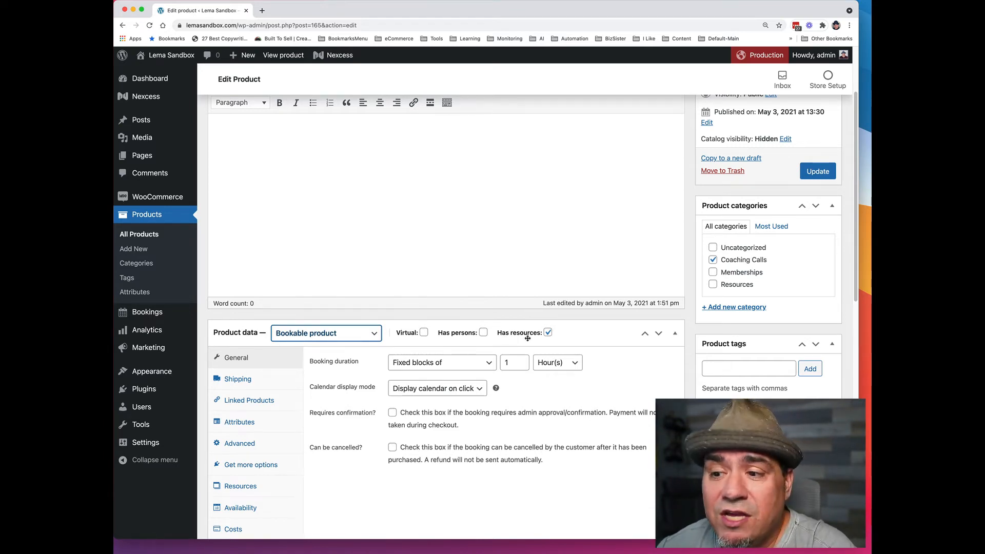
pyautogui.scroll(-5, 528, 336)
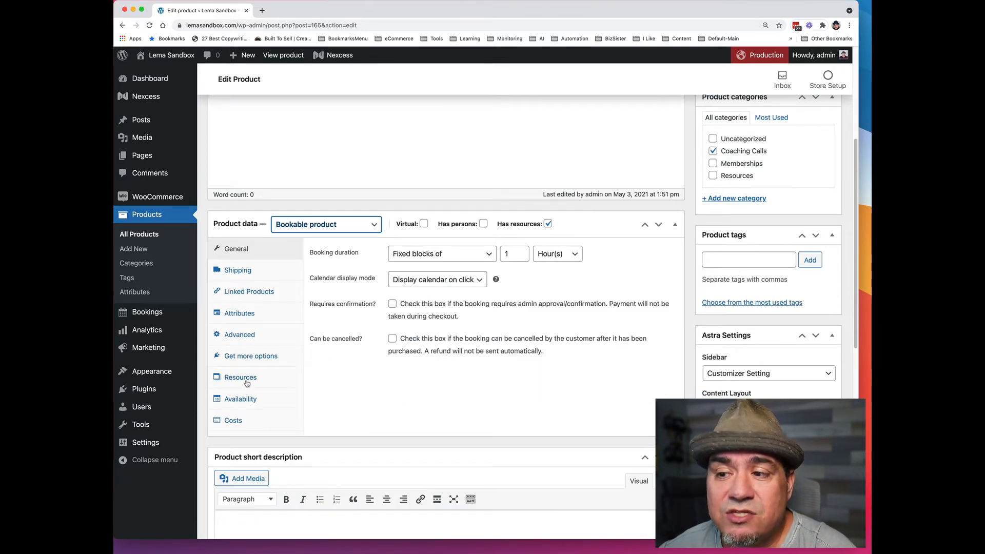
pyautogui.click(241, 378)
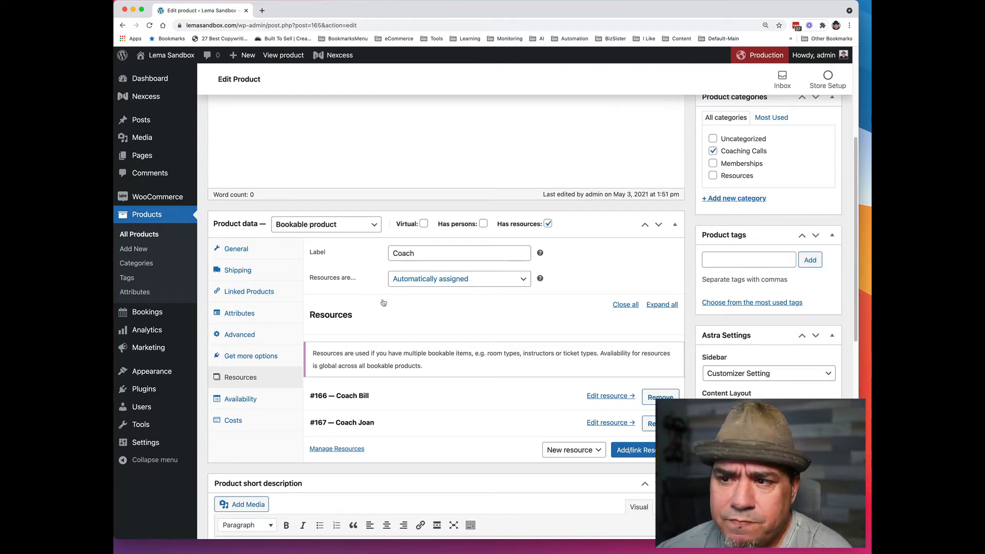
pyautogui.click(237, 249)
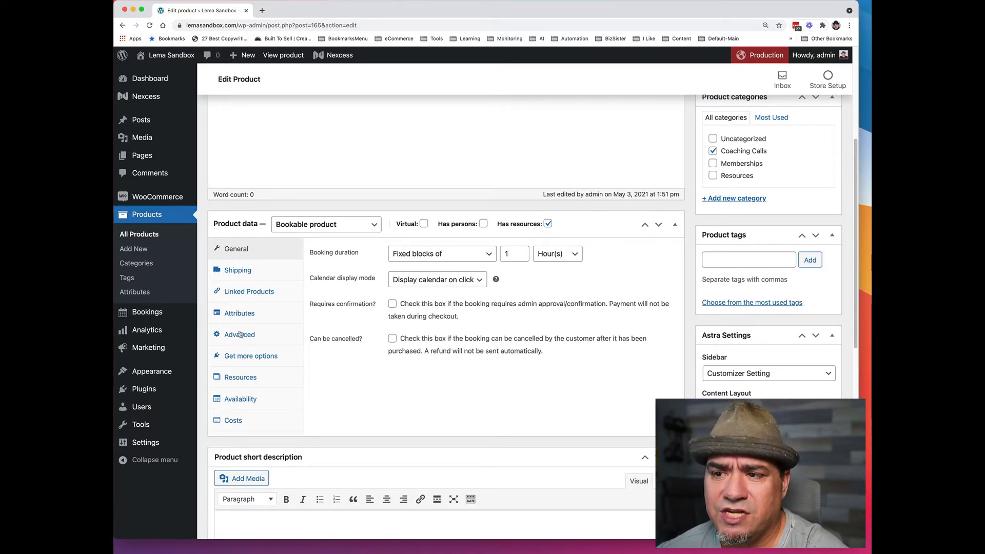
pyautogui.click(249, 378)
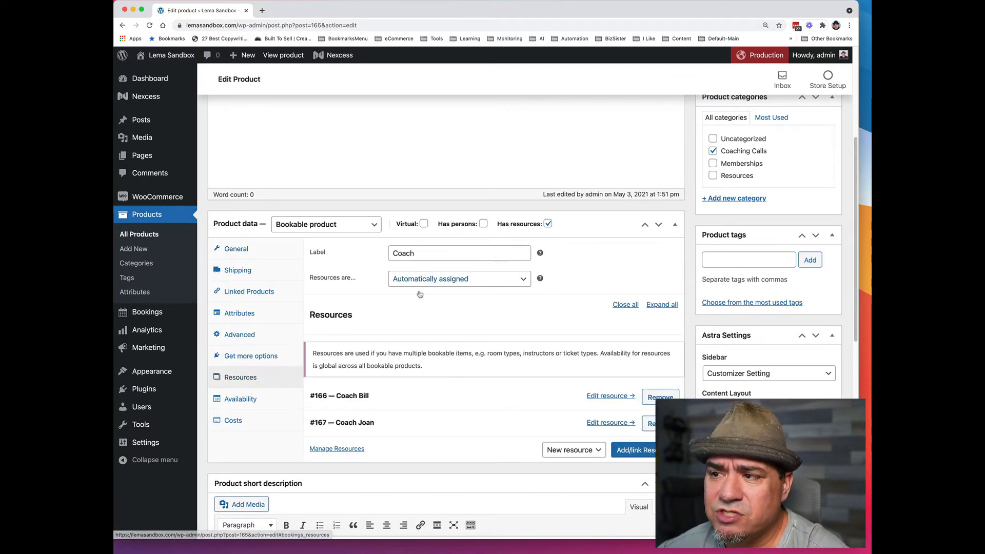
# Examine the coaching call's availability settings, including block limits, selectable weekdays and the time range rules
pyautogui.click(280, 398)
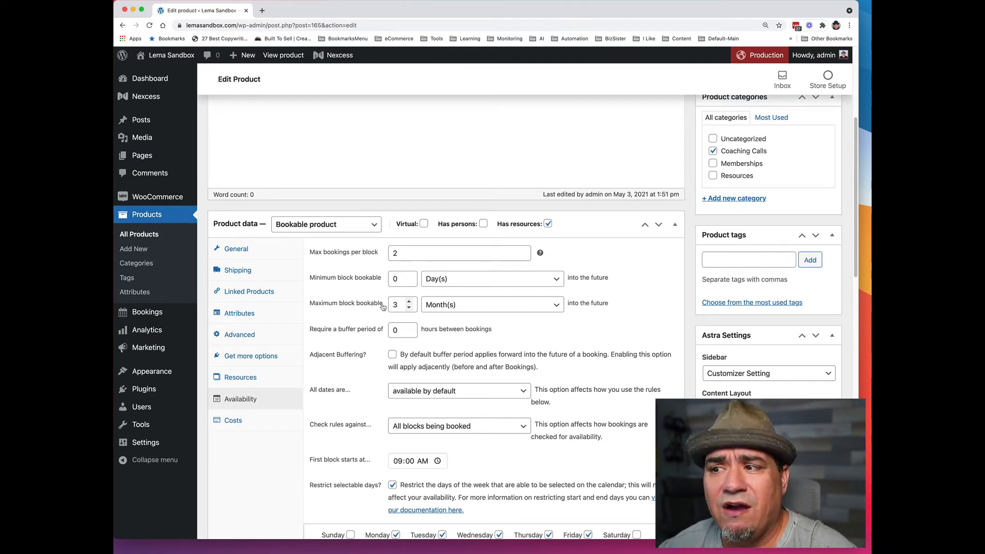
pyautogui.scroll(-2, 390, 313)
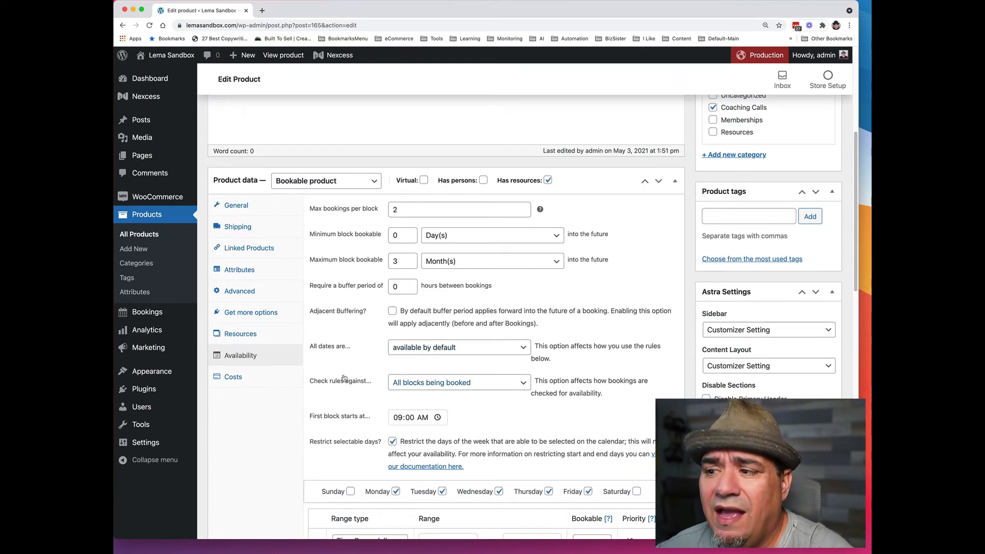
pyautogui.scroll(-1, 343, 378)
pyautogui.scroll(-1, 343, 369)
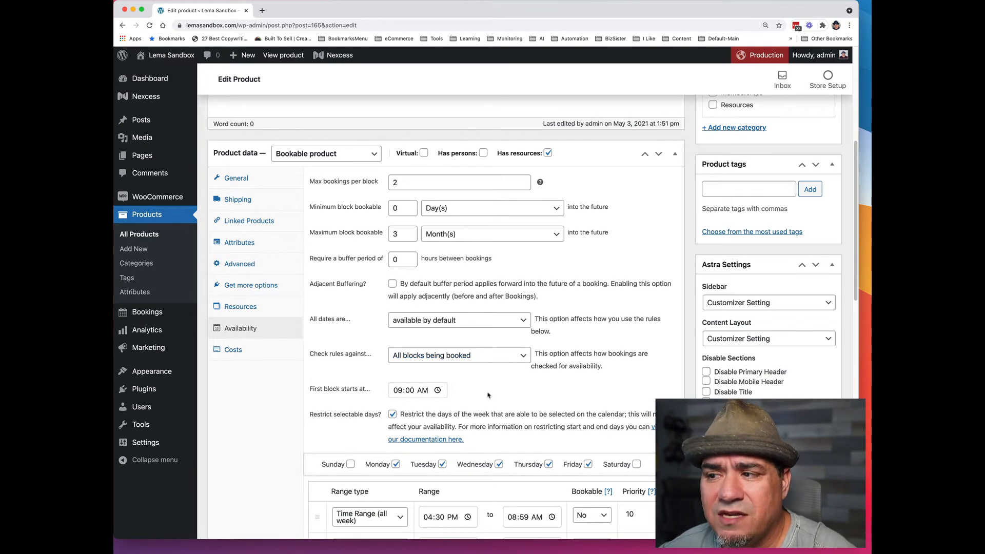
pyautogui.scroll(-1, 488, 388)
pyautogui.scroll(-5, 488, 388)
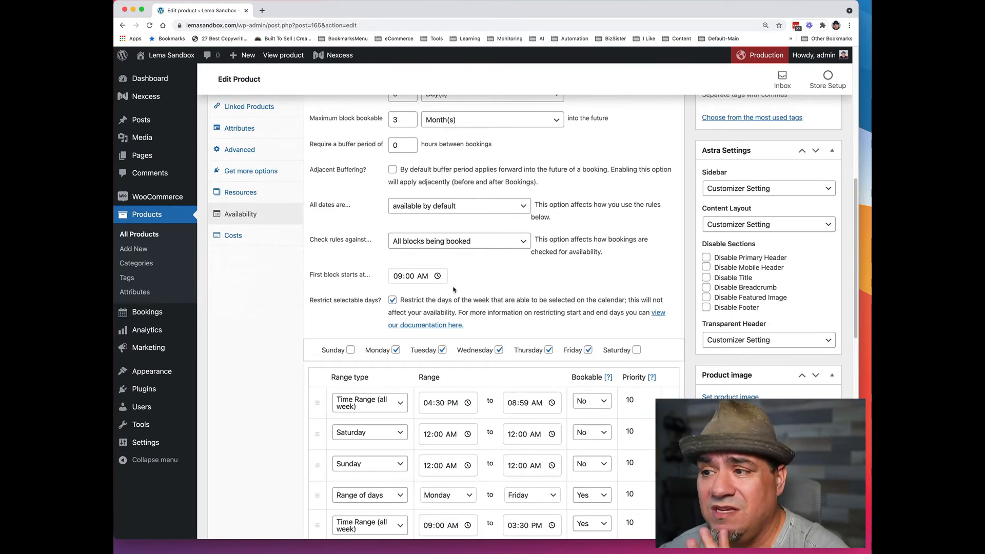
pyautogui.scroll(-3, 454, 290)
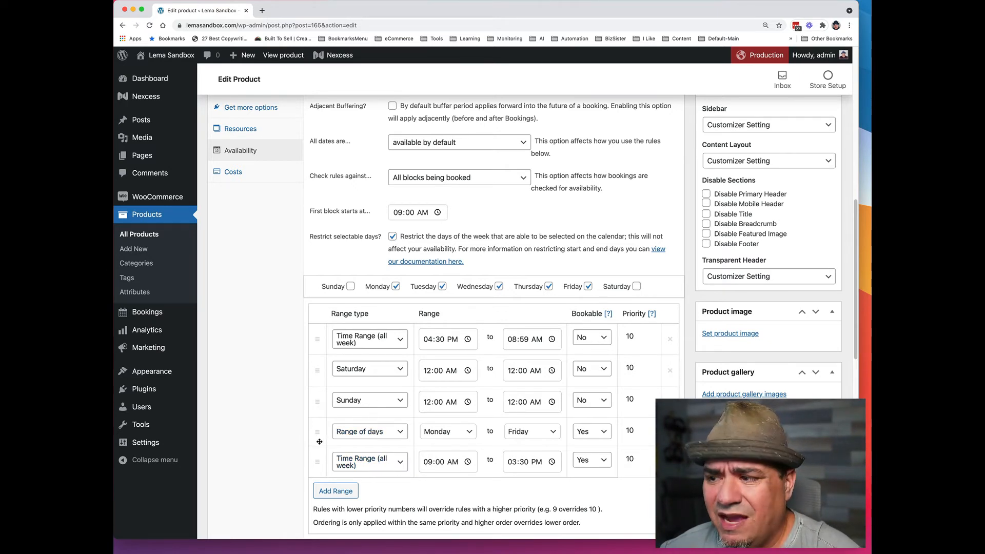
pyautogui.moveTo(319, 434)
pyautogui.mouseDown()
pyautogui.moveTo(314, 461)
pyautogui.moveTo(317, 435)
pyautogui.mouseUp()
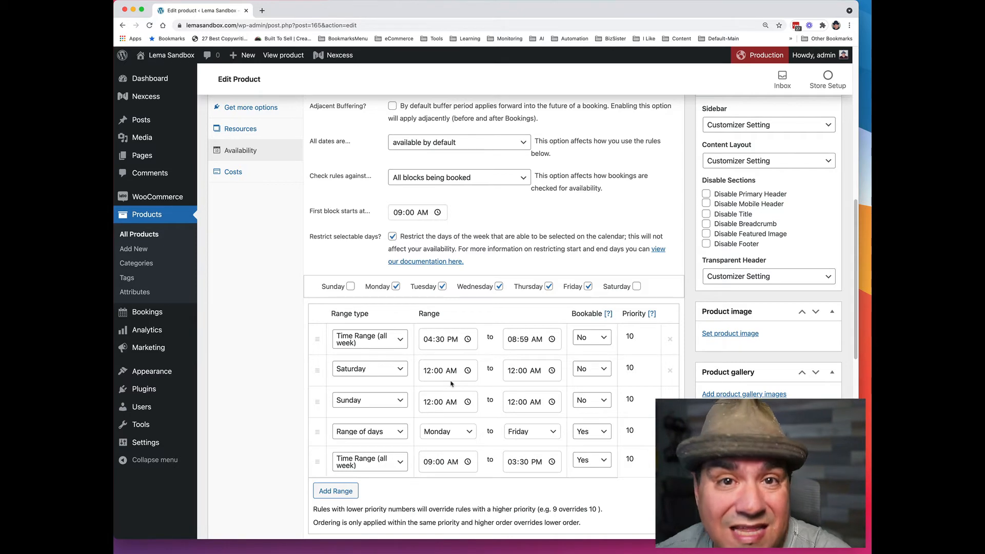
# Review the coaching call's booking costs and its membership content restriction rule
pyautogui.click(237, 173)
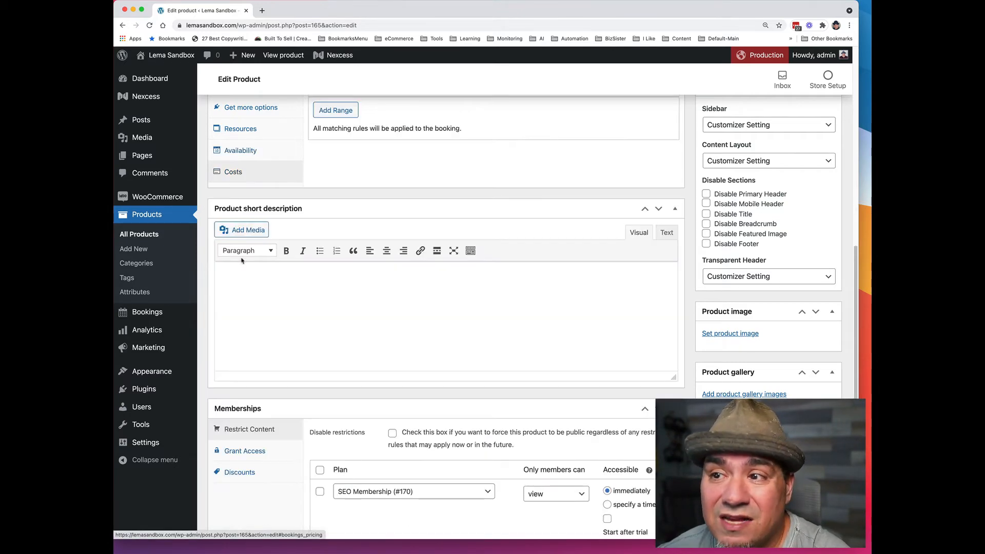
pyautogui.scroll(-5, 401, 331)
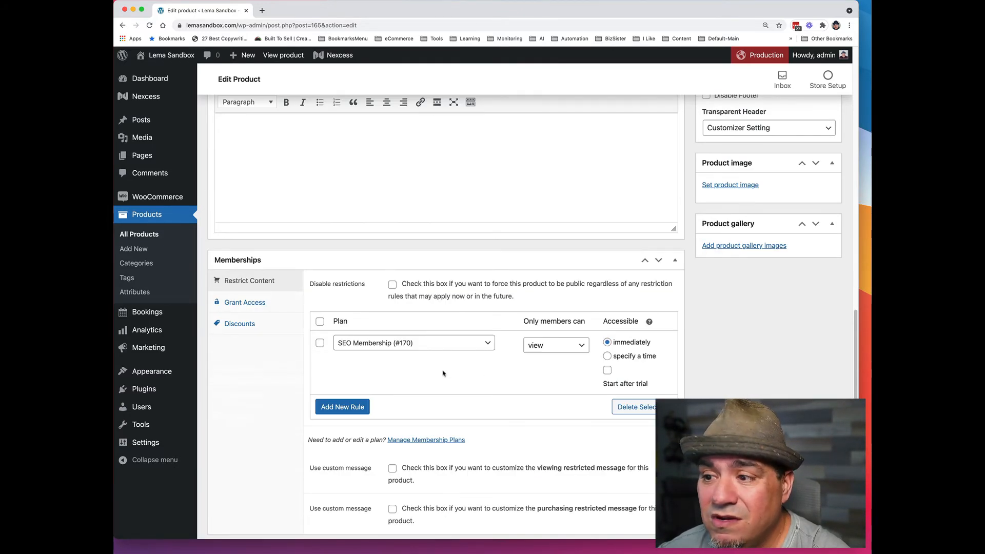
pyautogui.scroll(7, 443, 373)
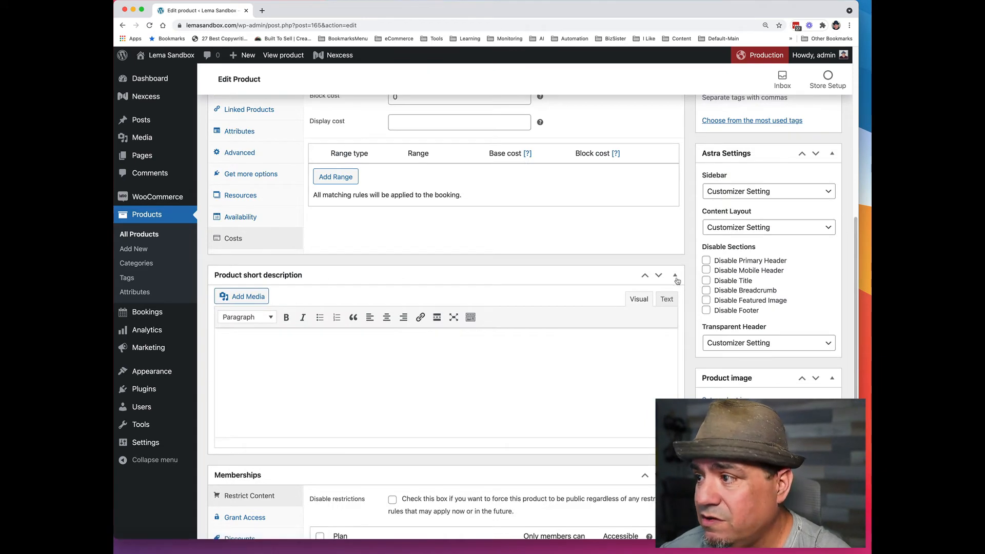
pyautogui.scroll(6, 590, 246)
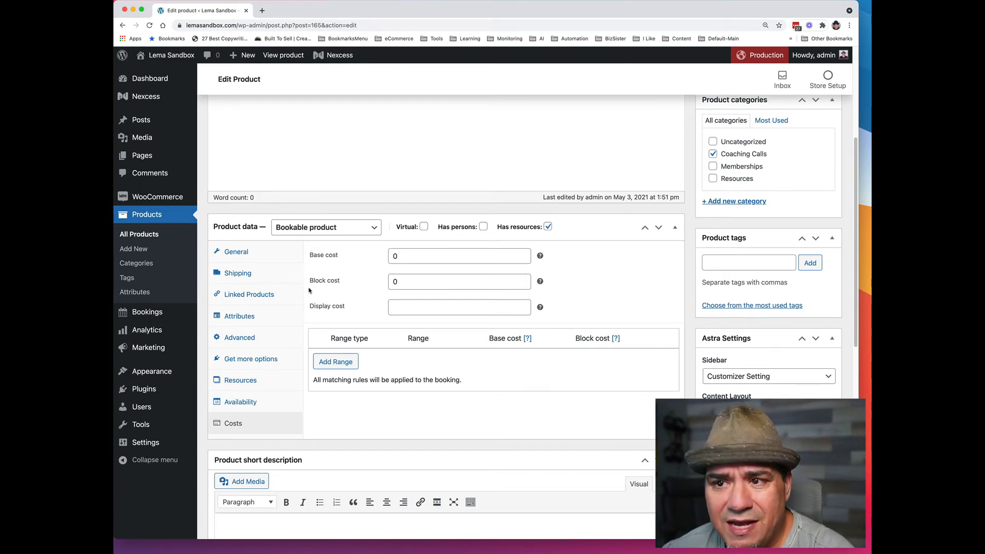
# Open the SEO Membership plan from the WooCommerce membership plans and check its access and membership length settings
pyautogui.moveTo(154, 197)
pyautogui.click(220, 242)
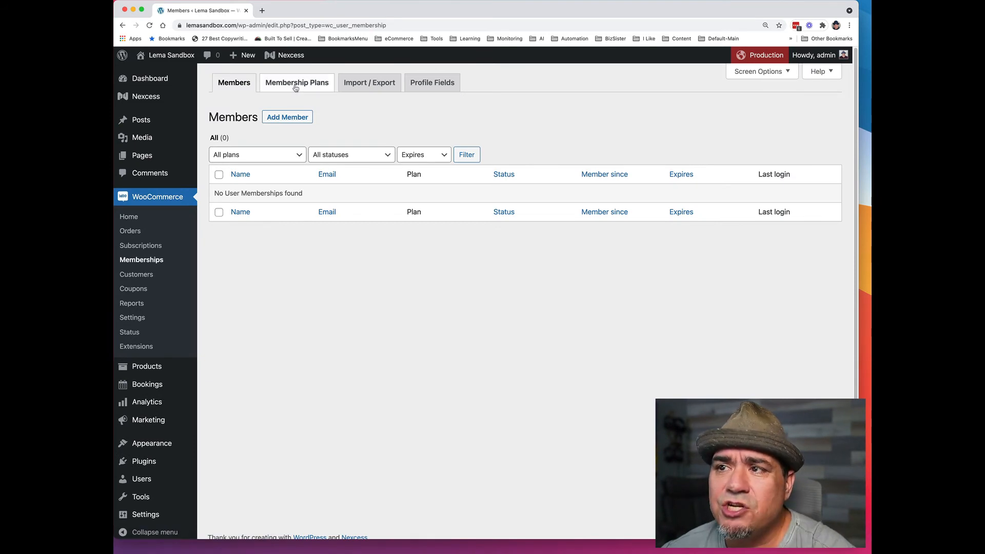
pyautogui.click(296, 84)
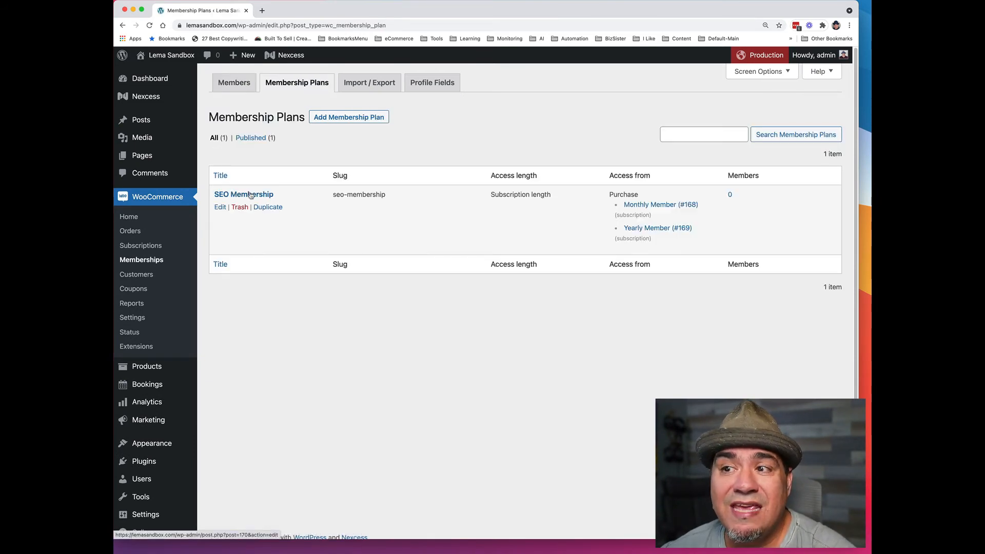
pyautogui.click(251, 196)
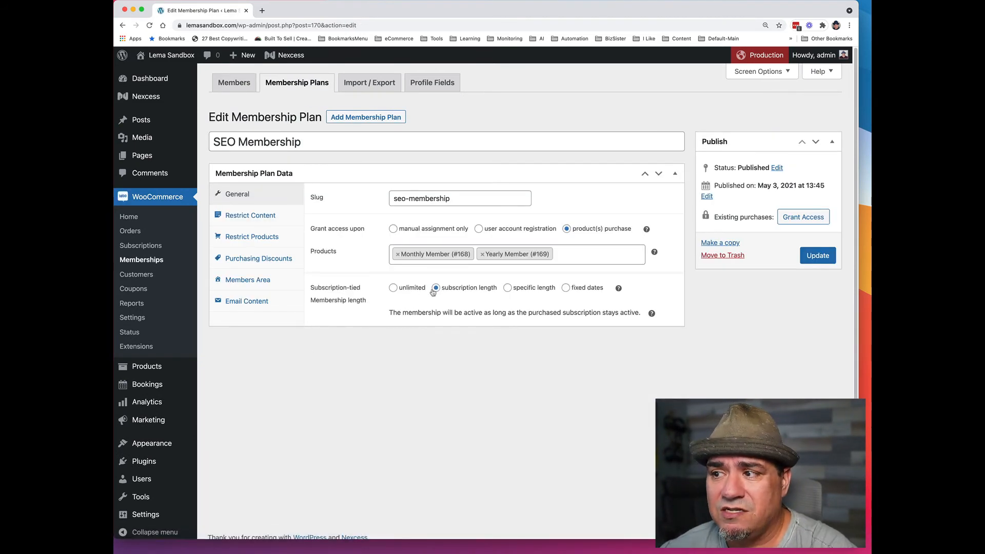
# Review the SEO Membership plan's product restriction rule, keeping members' permission at view, and its page content restriction rule
pyautogui.click(254, 239)
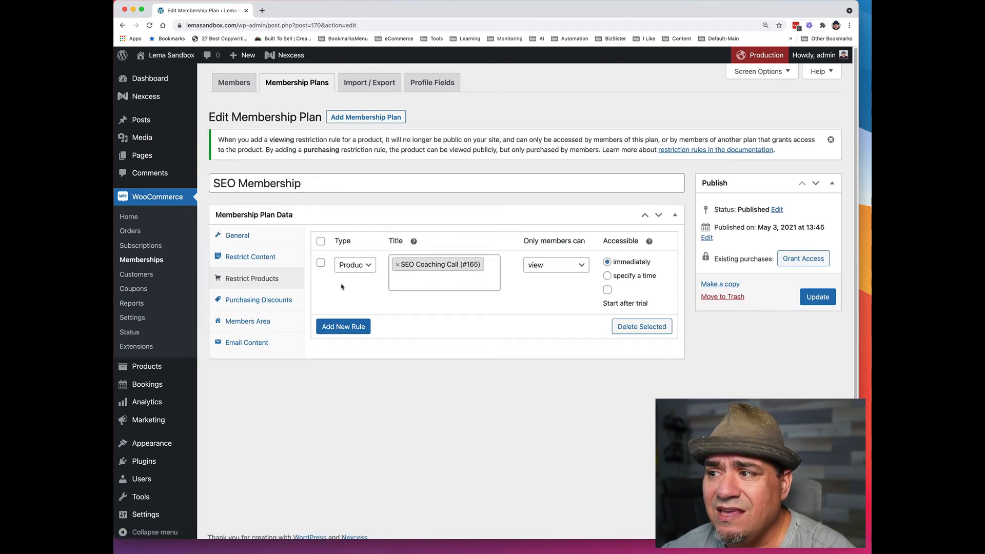
pyautogui.click(550, 269)
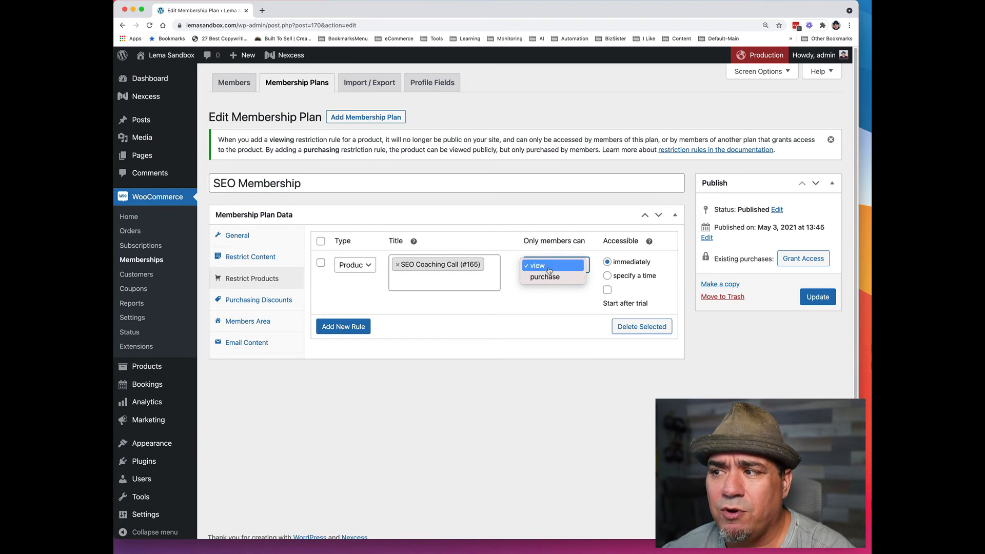
pyautogui.click(532, 218)
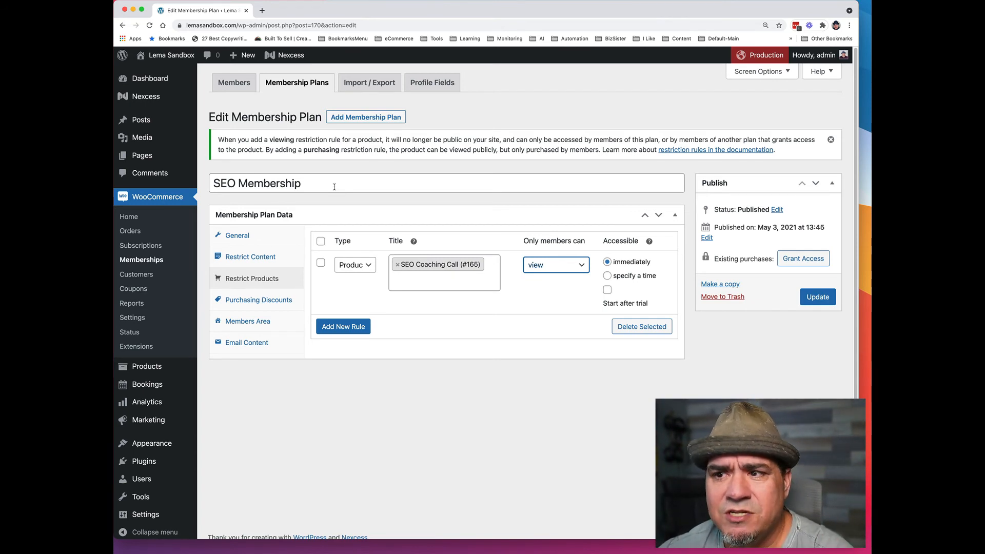
pyautogui.click(263, 256)
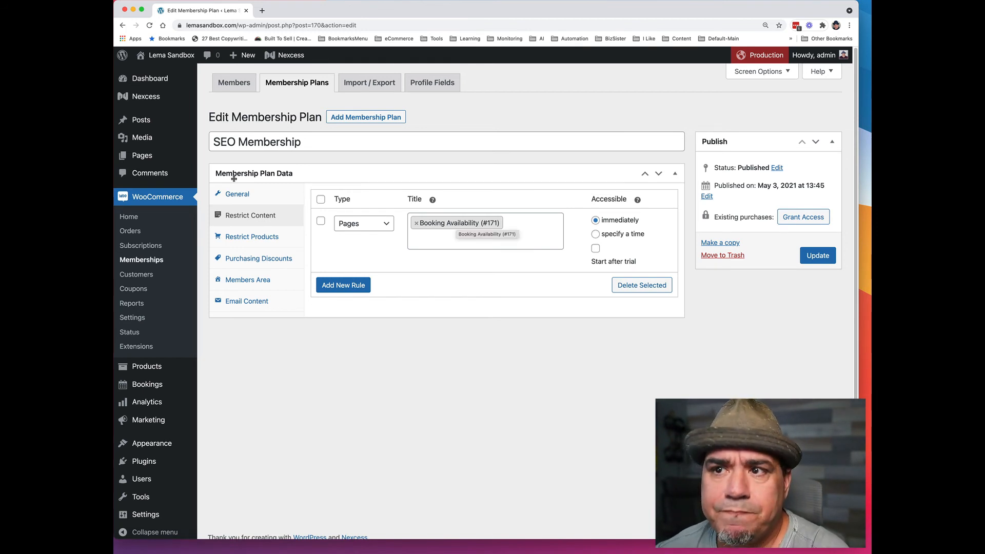
# Open the Booking Availability page for editing and view its live version through the page's permalink
pyautogui.click(142, 156)
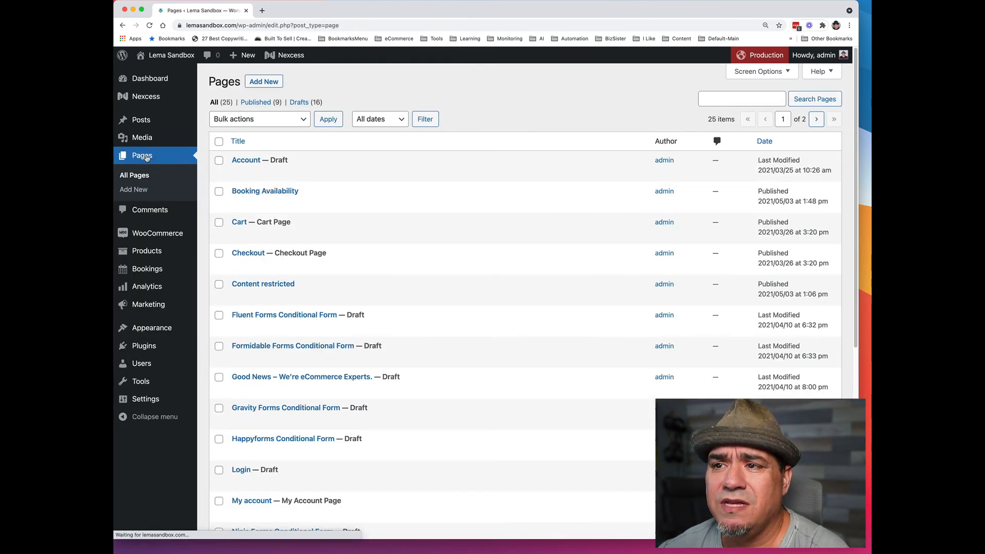
pyautogui.click(259, 193)
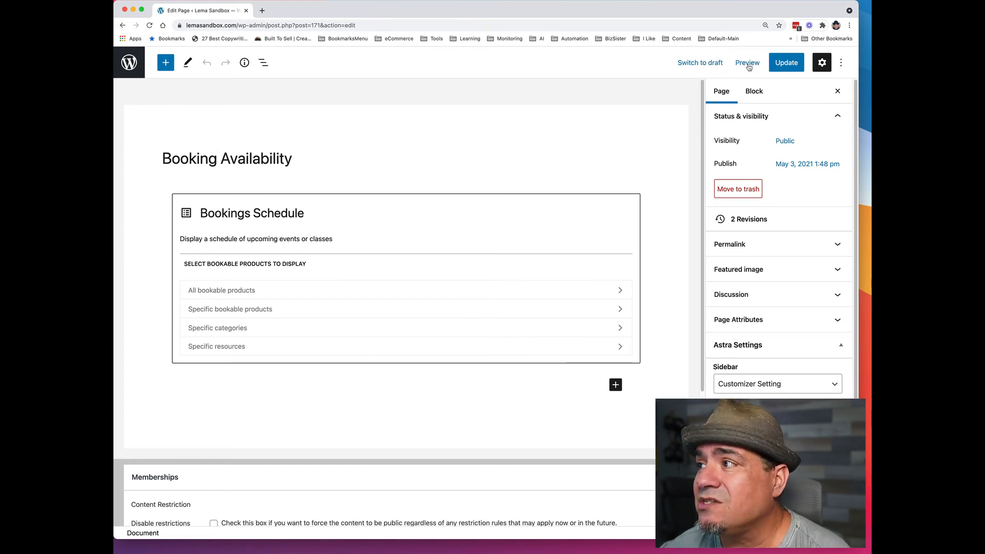
pyautogui.click(752, 242)
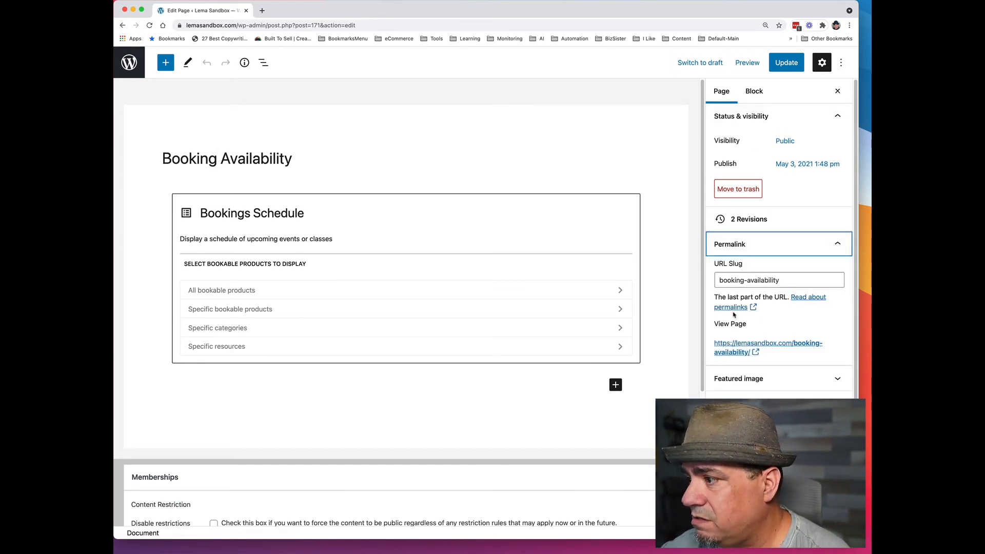
pyautogui.click(732, 346)
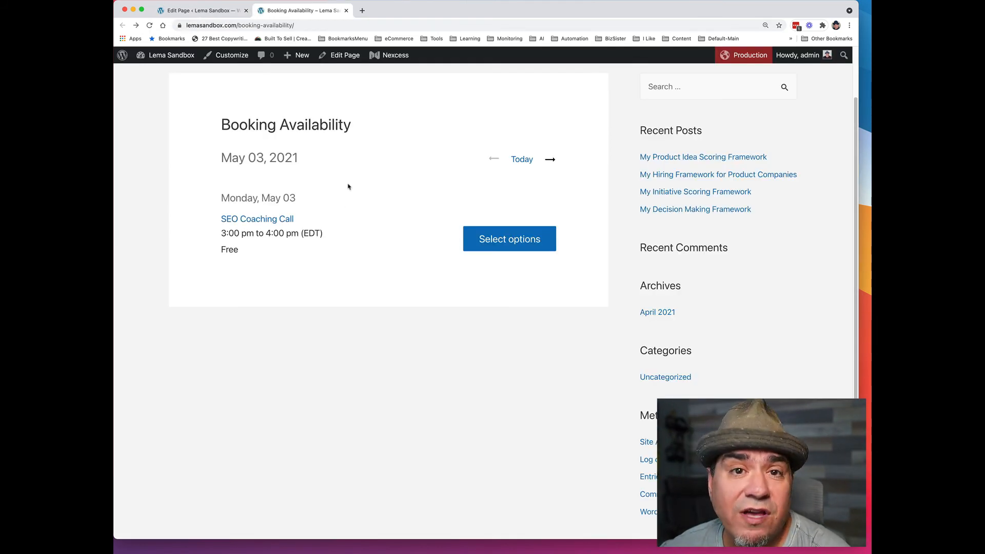
# Preview booking the SEO Coaching Call for May 3, 2021 at 3:00 pm, and close the product page without booking
pyautogui.click(512, 244)
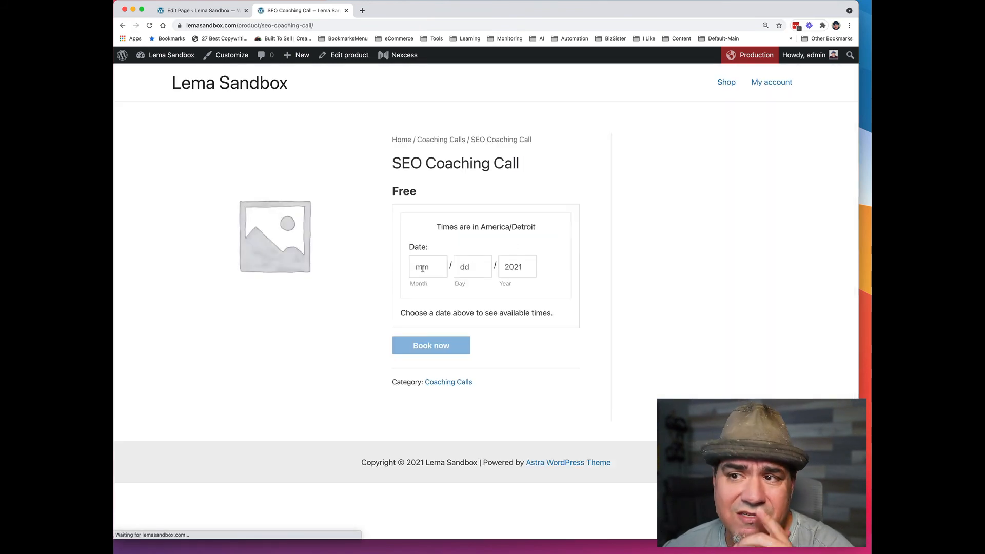
pyautogui.click(431, 272)
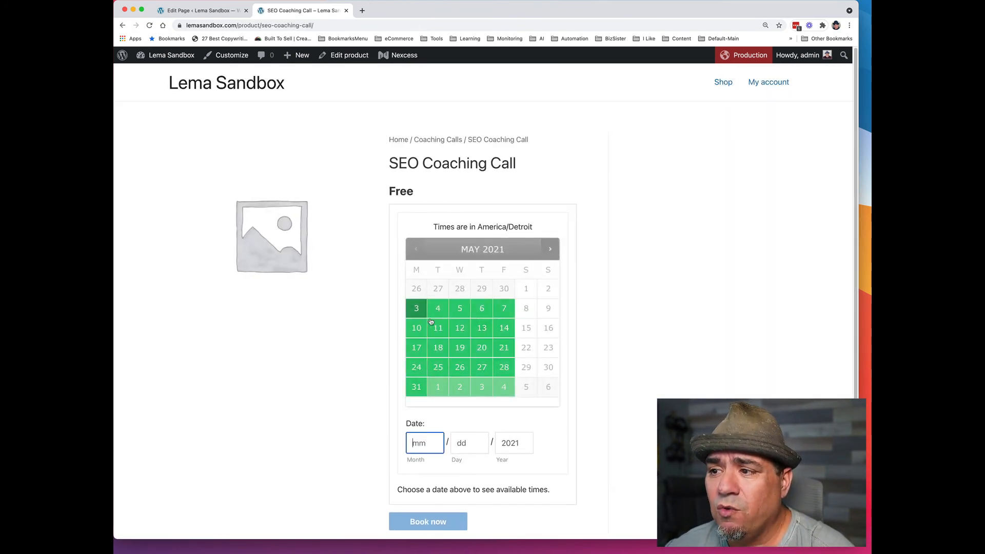
pyautogui.click(418, 313)
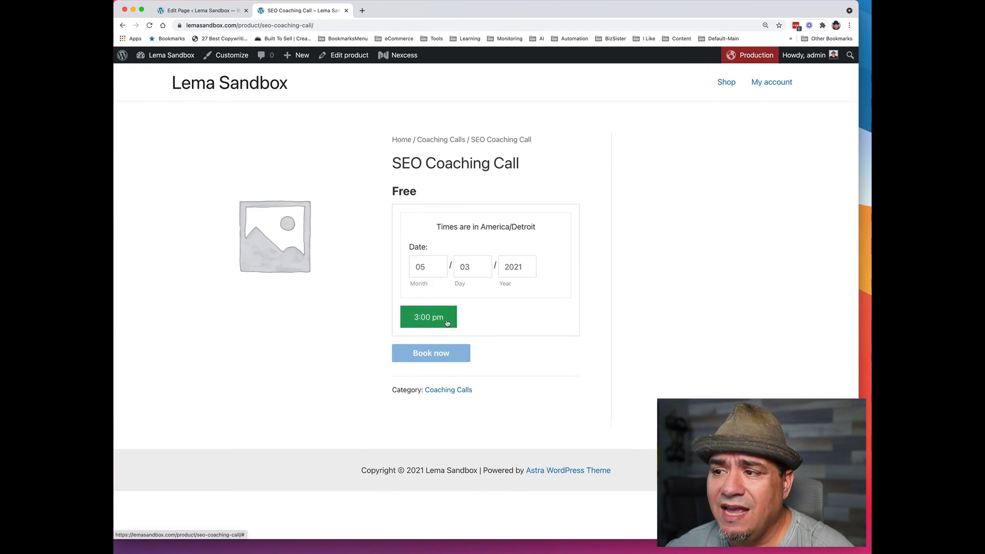
pyautogui.click(422, 319)
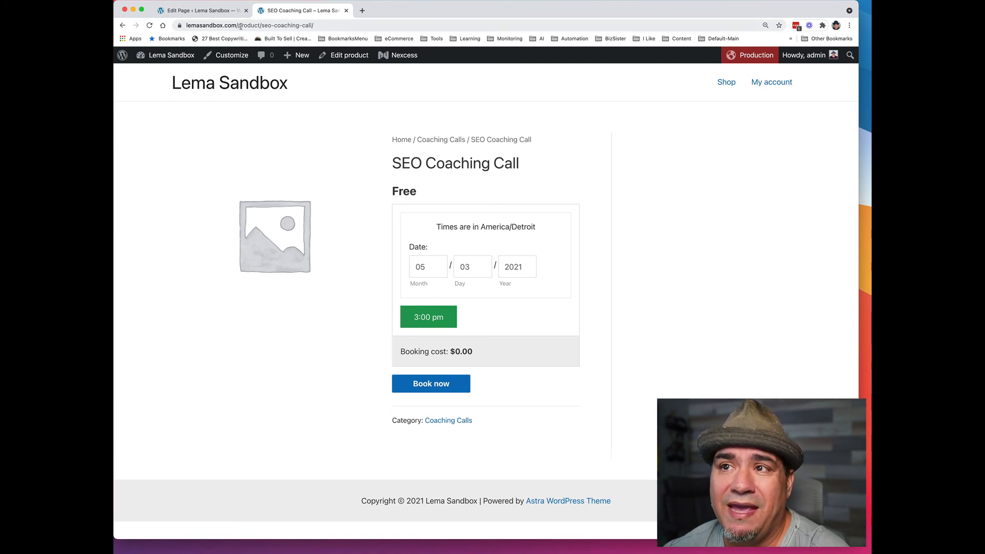
pyautogui.click(346, 10)
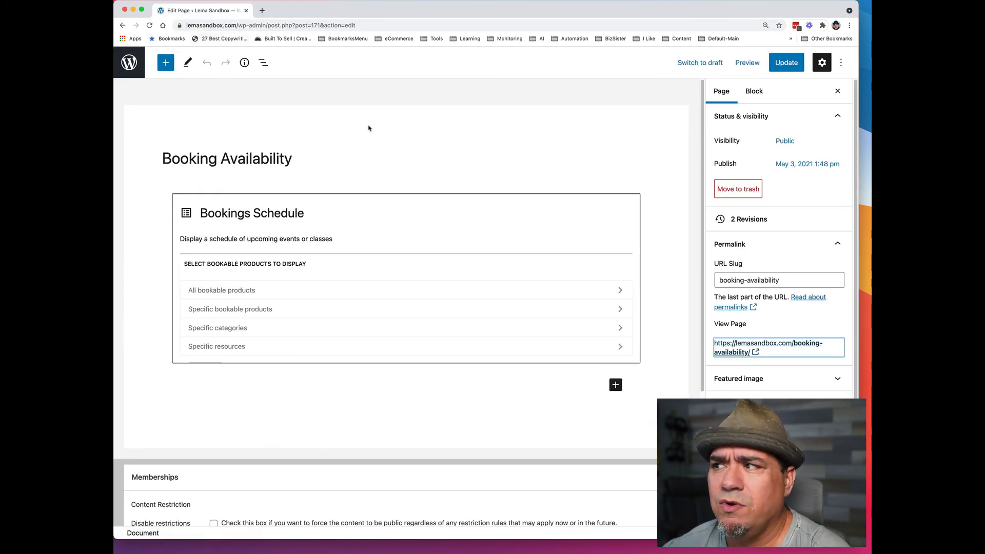
# Reopen the live Booking Availability page and copy its web address
pyautogui.click(749, 347)
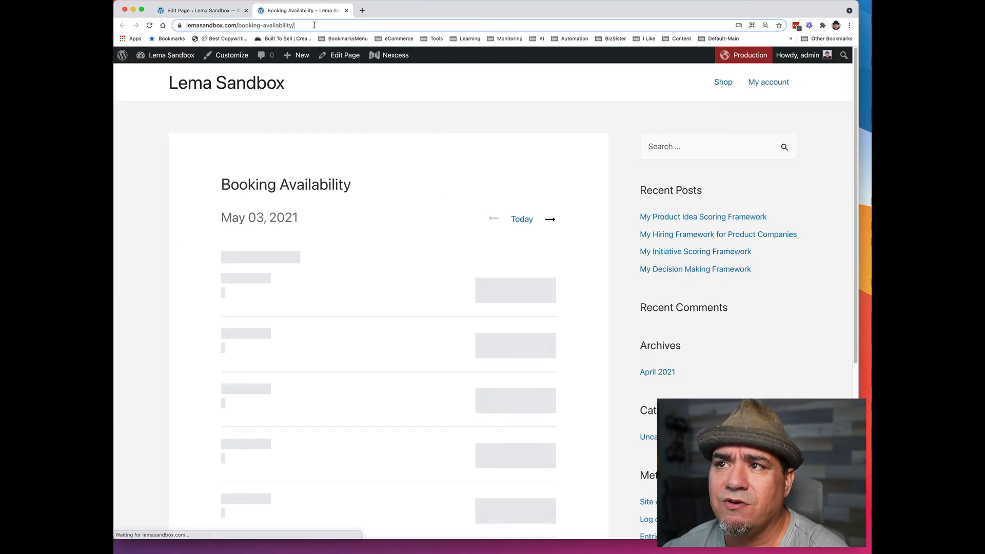
pyautogui.click(314, 24)
pyautogui.press('super+c')
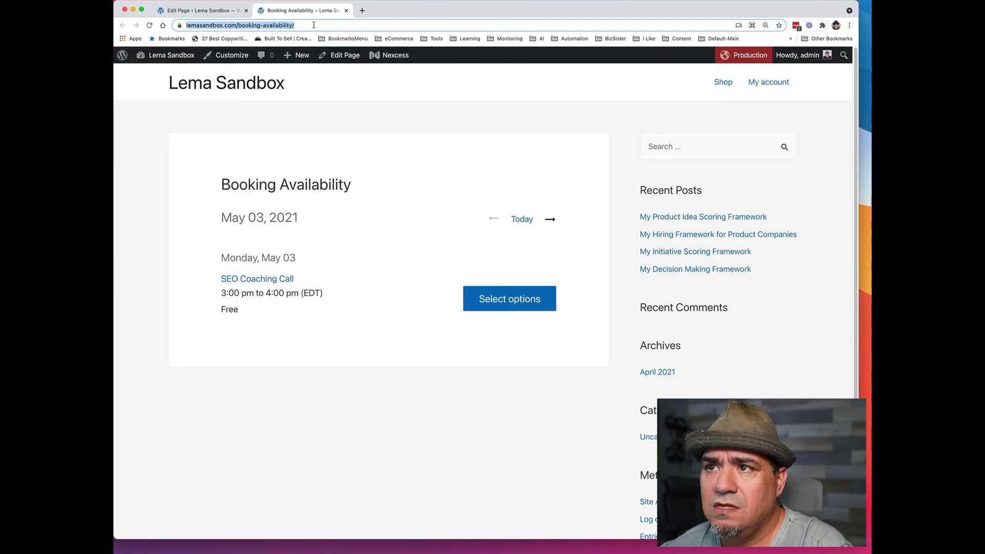
# Log out of the admin account and load the copied Booking Availability address as a logged-out visitor
pyautogui.click(808, 55)
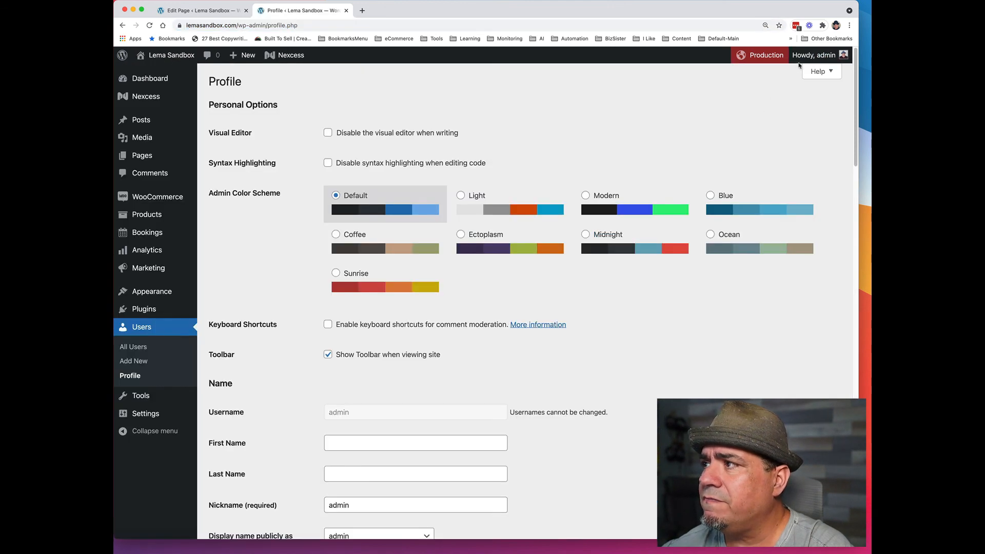
pyautogui.moveTo(801, 60)
pyautogui.click(778, 106)
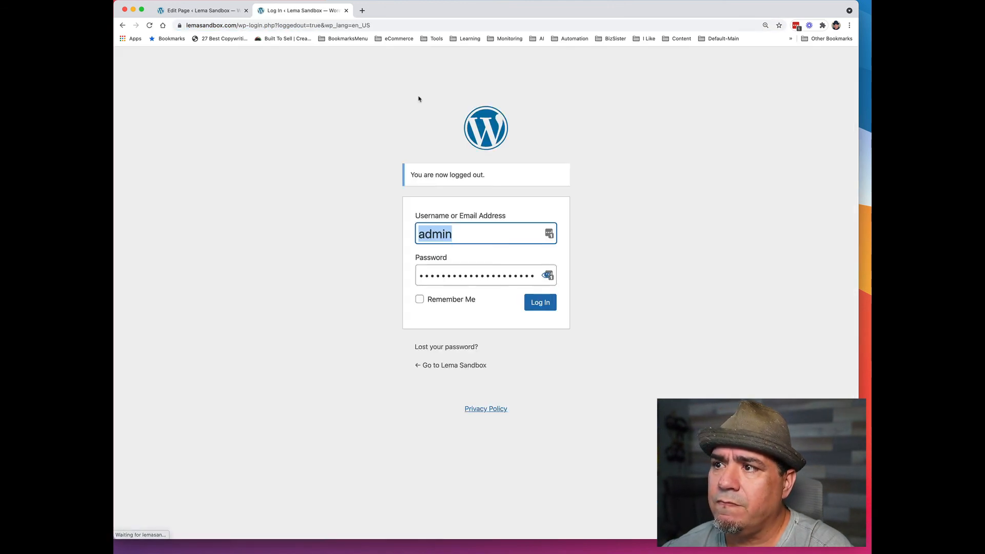
pyautogui.click(400, 23)
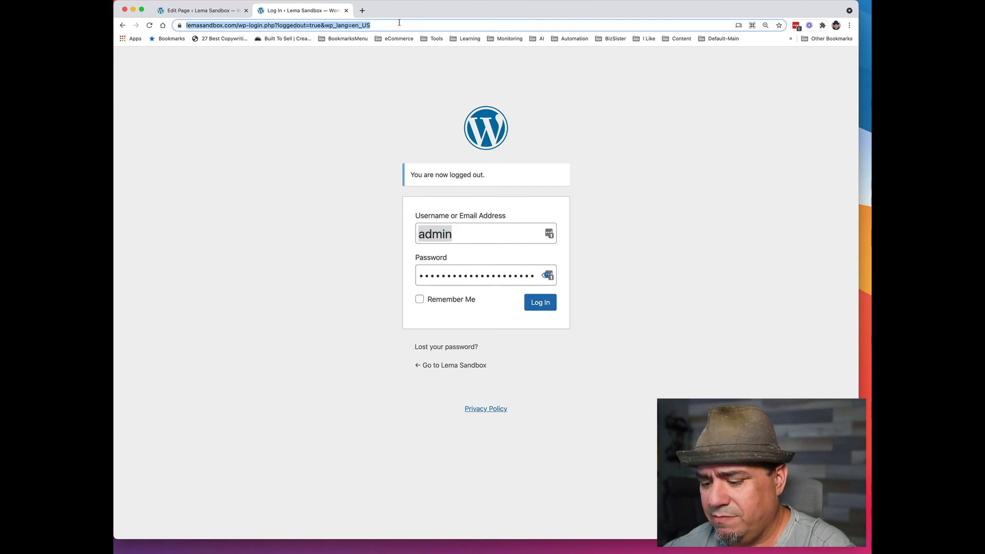
pyautogui.press('super+v')
pyautogui.press('Return')
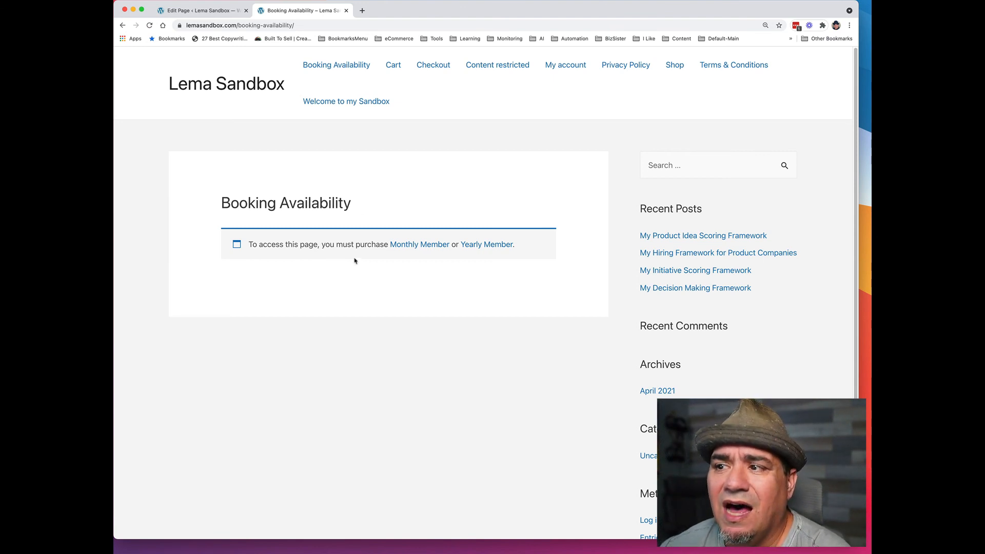
# View the Monthly Member product from the page's restriction notice, and open the related Yearly Member product
pyautogui.click(440, 245)
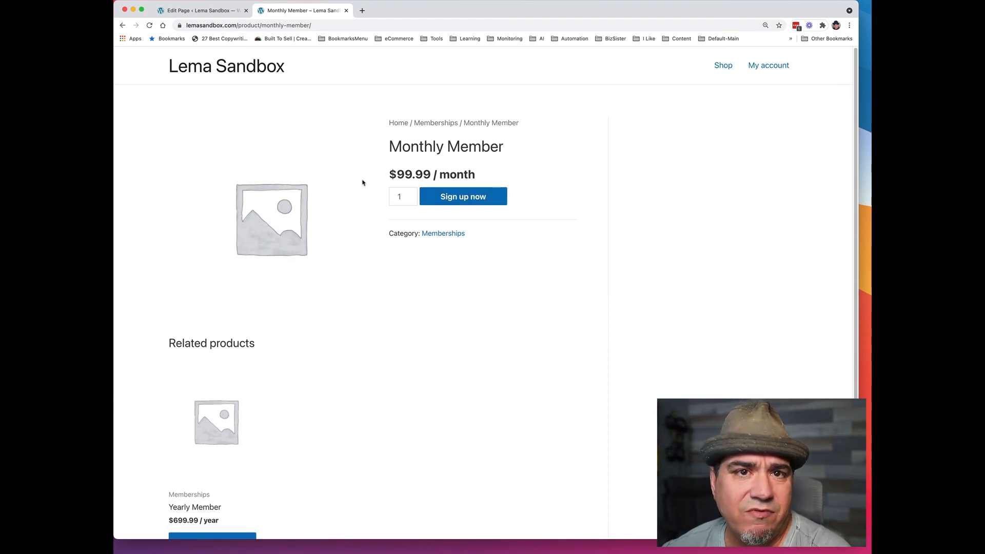
pyautogui.scroll(-1, 385, 249)
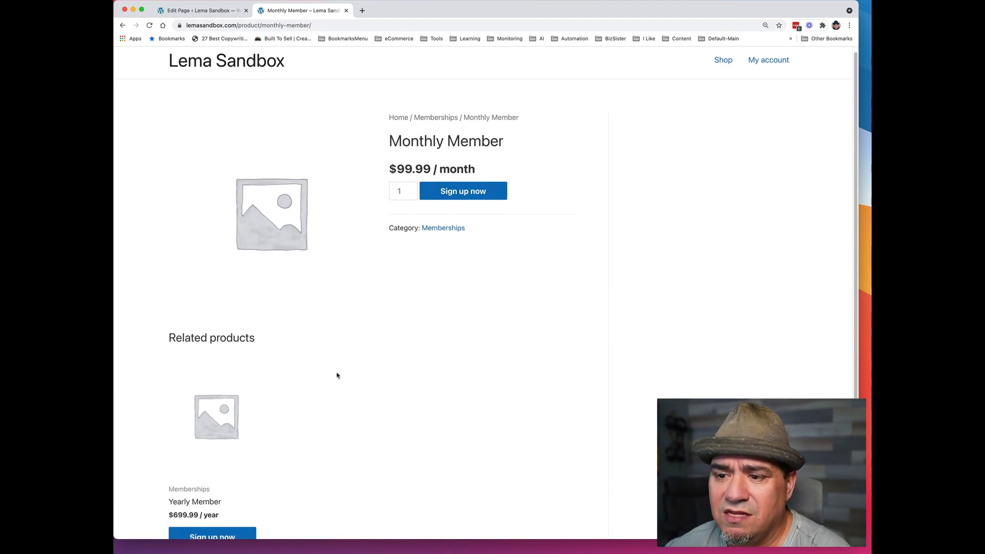
pyautogui.scroll(-3, 337, 375)
pyautogui.click(222, 342)
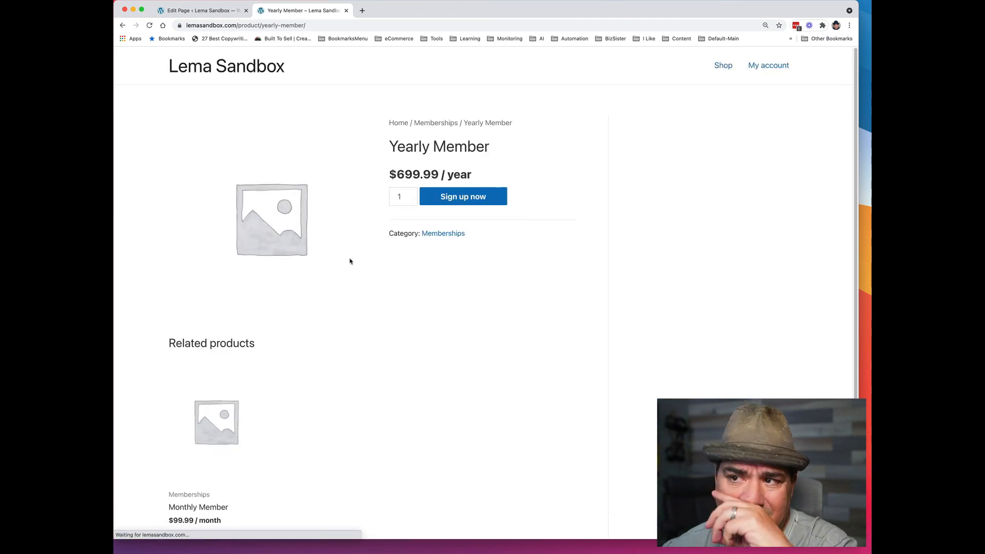